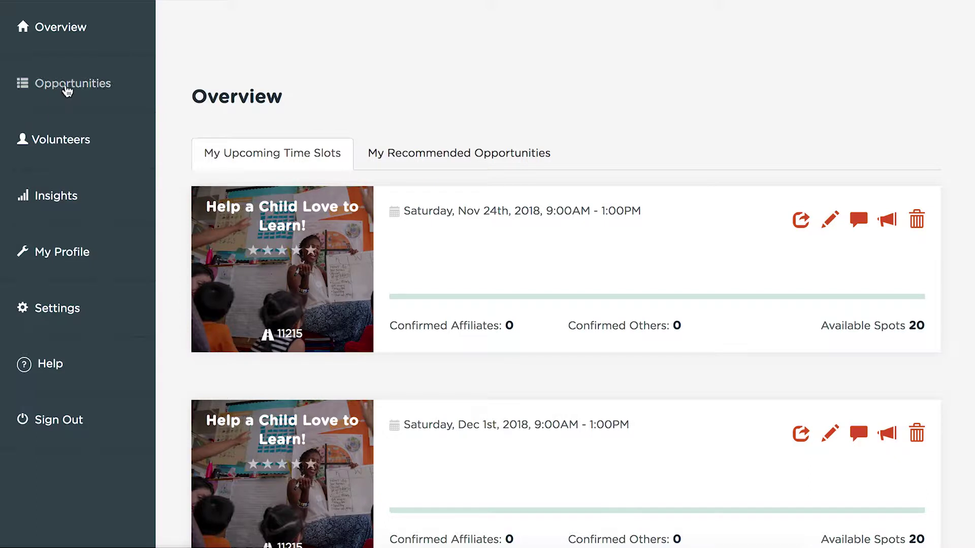
Start a new volunteer opportunity and name it "Inspire kids to love reading!".
{"action": "left_click", "coordinate": [68, 86]}
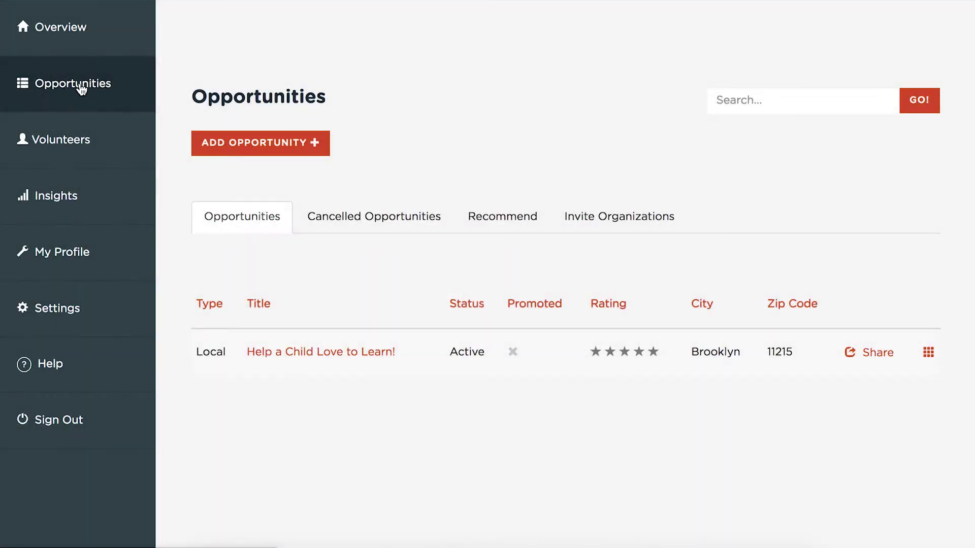
{"action": "left_click", "coordinate": [265, 148]}
{"action": "type", "text": "Inspire kid"}
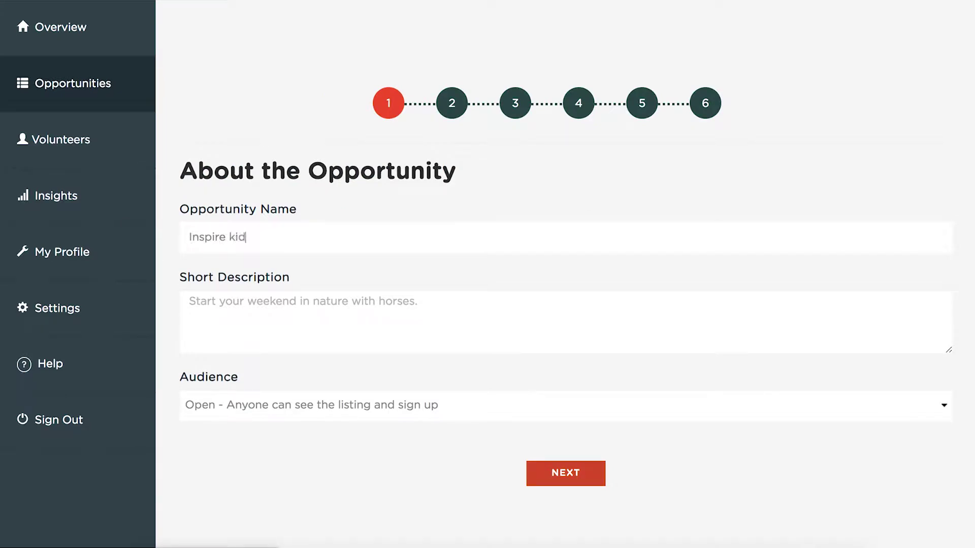
{"action": "type", "text": "s to love reading!"}
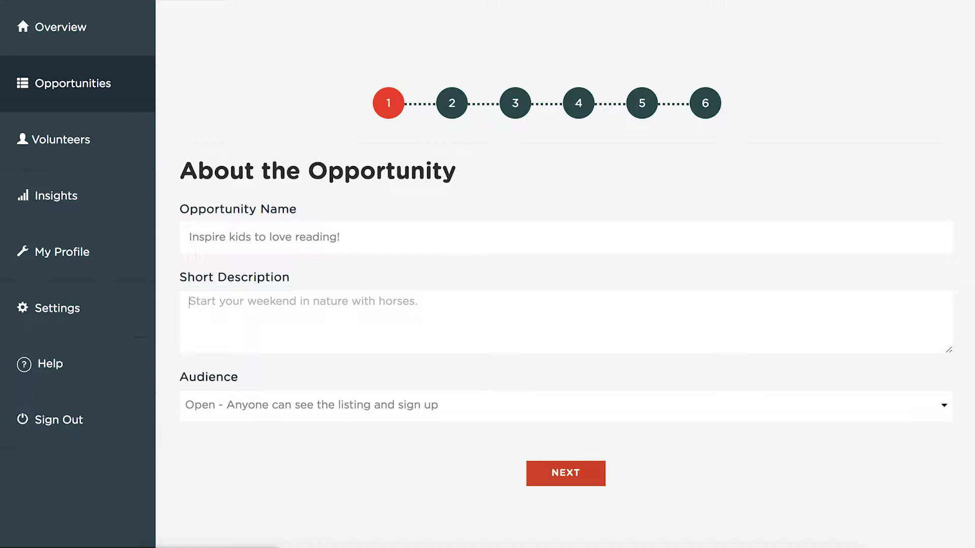
Set the short description to "Share your passion for literature by reading to children!", review the audience options and continue to the details.
{"action": "left_click", "coordinate": [203, 301]}
{"action": "type", "text": "Share your "}
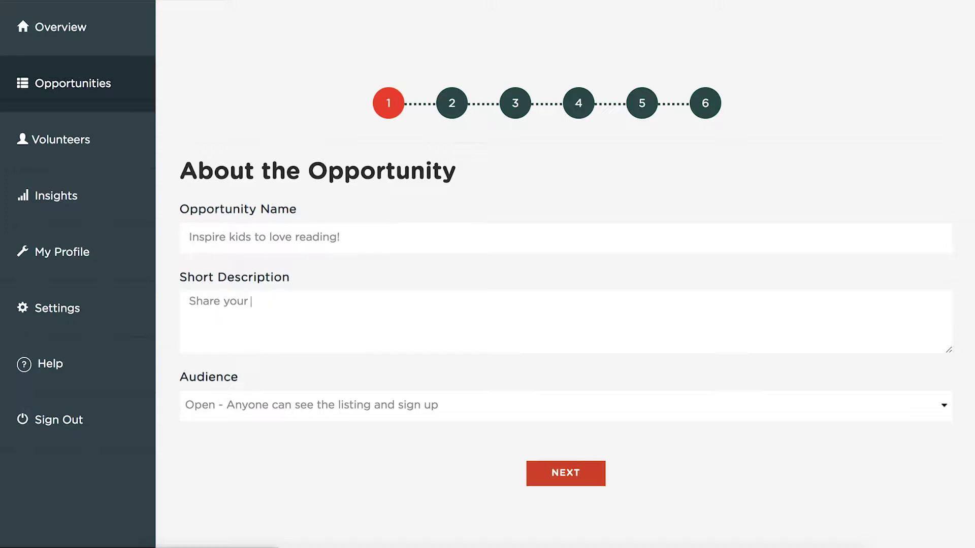
{"action": "type", "text": "passion for literature by reading to "}
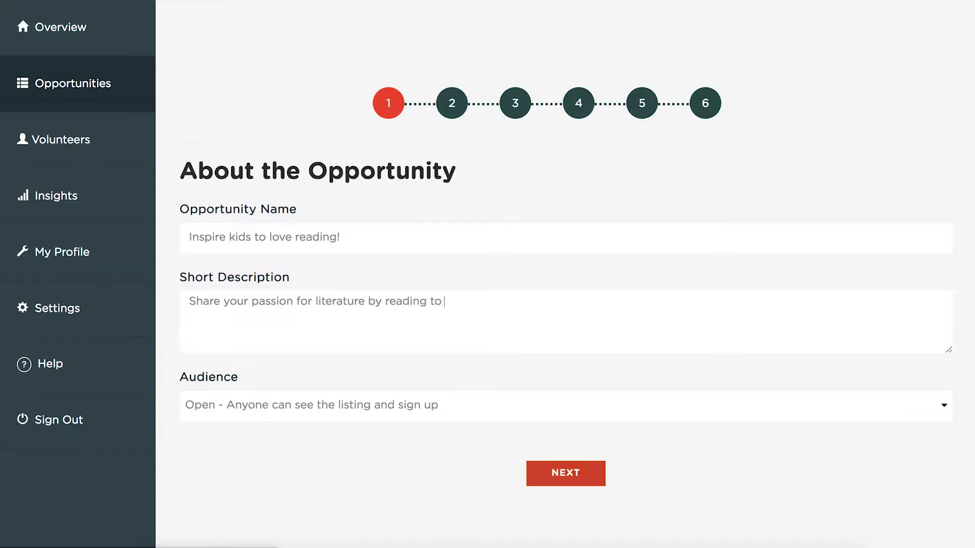
{"action": "type", "text": "children!"}
{"action": "left_click", "coordinate": [323, 405]}
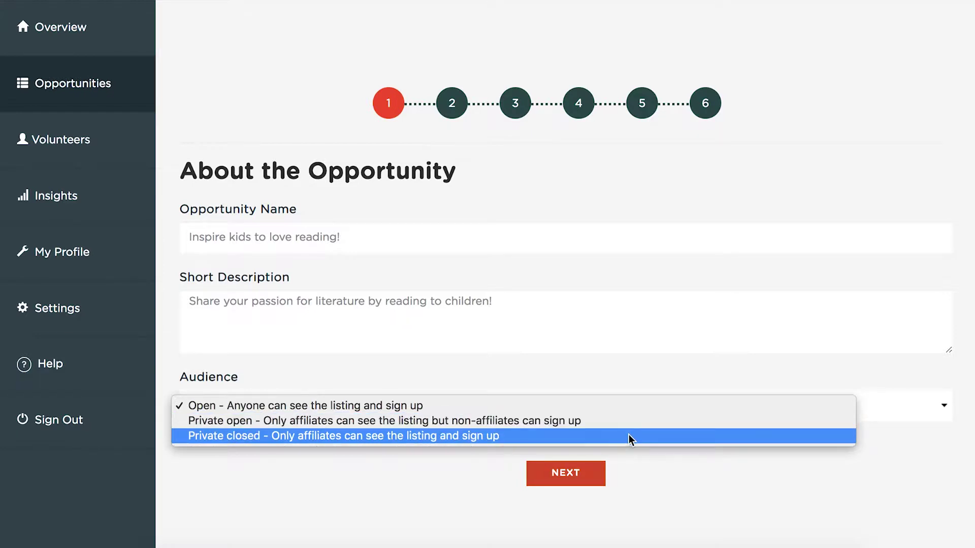
{"action": "left_click", "coordinate": [588, 475]}
{"action": "left_click", "coordinate": [570, 475]}
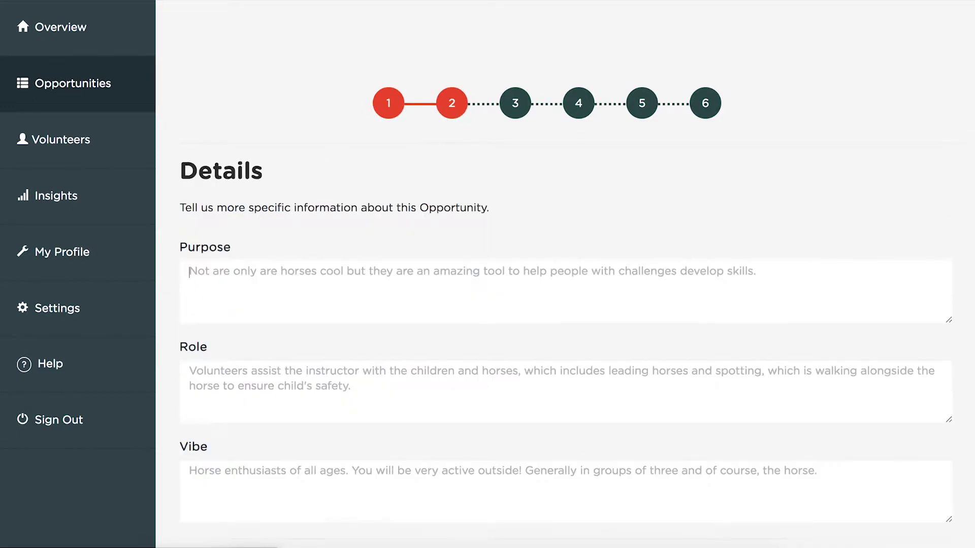
Set the Purpose to "Students that have guided reading do better in school!" and the Role to "Read to a group of 3-5 children in the library!".
{"action": "type", "text": "Students that have guided reading do b"}
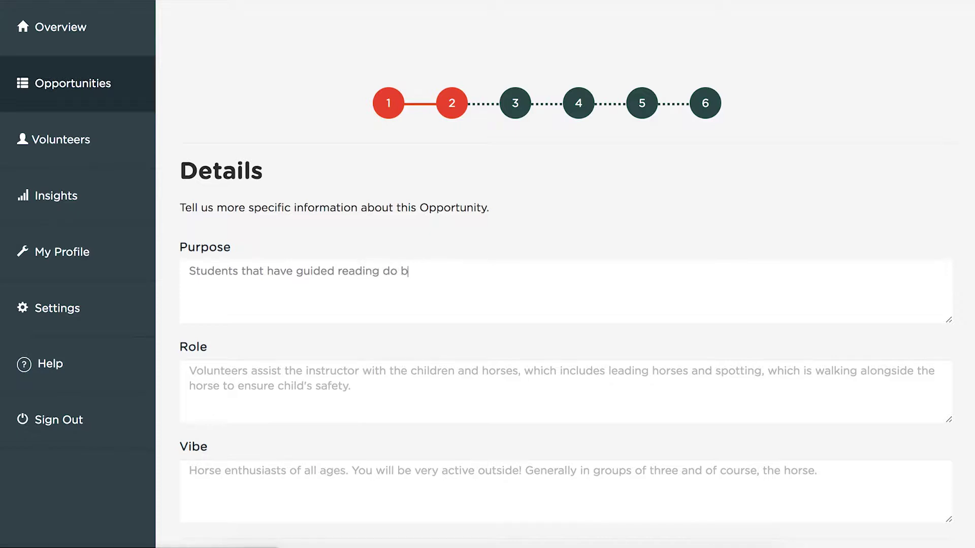
{"action": "type", "text": "etter in school!"}
{"action": "left_click", "coordinate": [190, 371]}
{"action": "type", "text": "Read to a group of 3"}
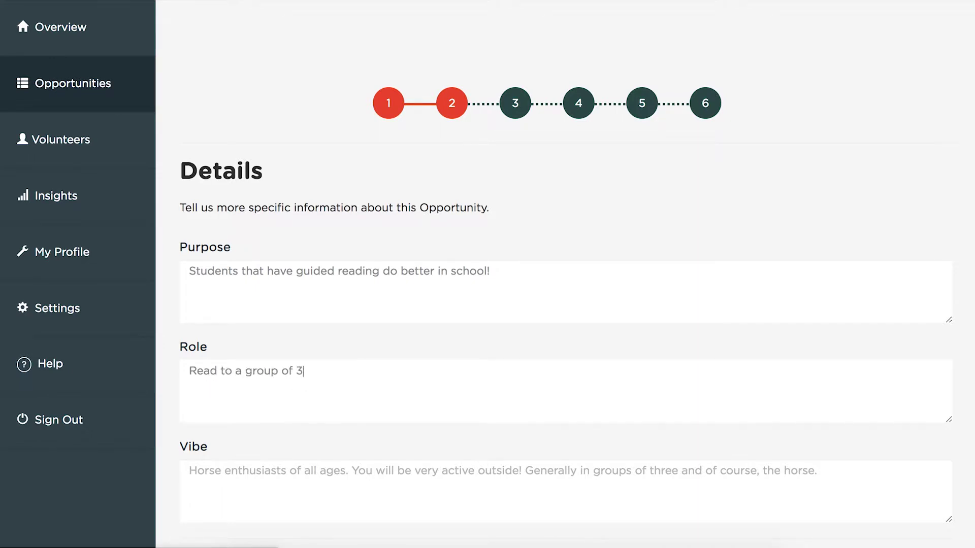
{"action": "type", "text": "-5 children in the library!"}
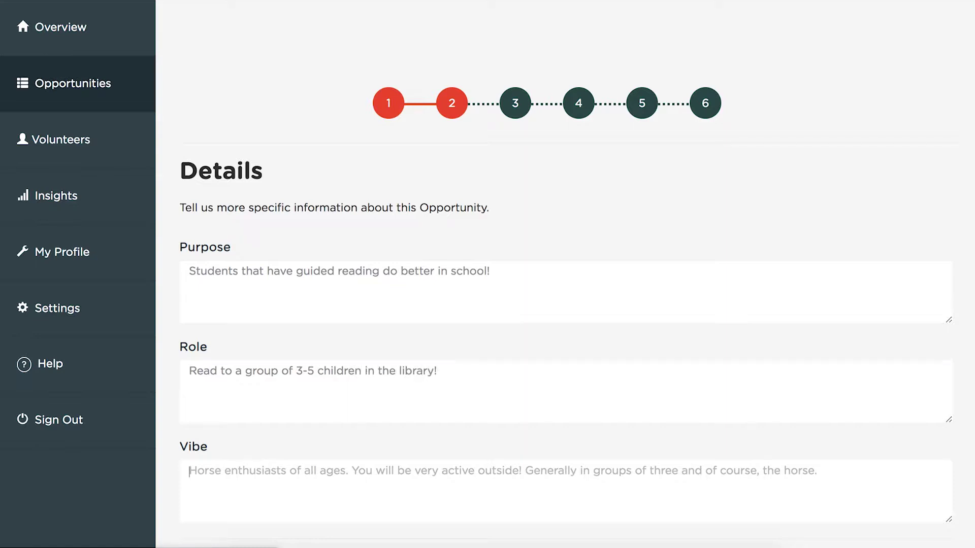
Set the Vibe to "Relaxed" and mark the opportunity as Indoor and Mind.
{"action": "left_click", "coordinate": [189, 470]}
{"action": "type", "text": "Relaxed"}
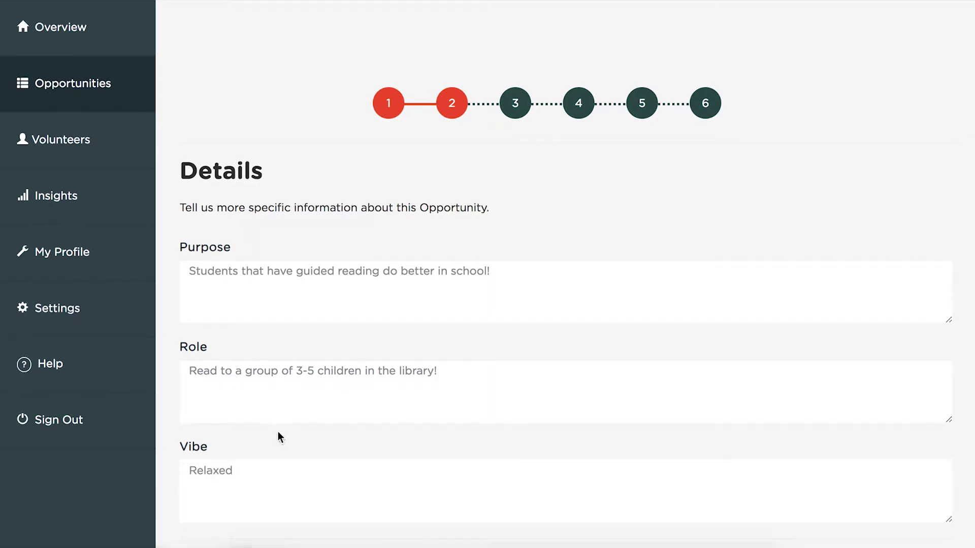
{"action": "scroll", "coordinate": [278, 435], "scroll_direction": "down", "scroll_amount": 4}
{"action": "scroll", "coordinate": [279, 436], "scroll_direction": "down", "scroll_amount": 2}
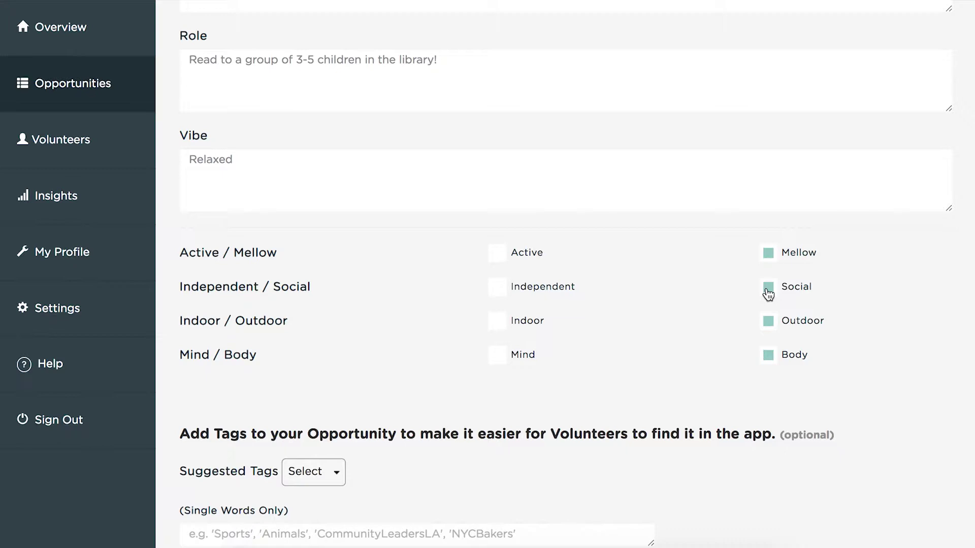
{"action": "left_click", "coordinate": [497, 324]}
{"action": "left_click", "coordinate": [500, 358]}
Add the custom tags "Reading" and "Children" to the opportunity and continue to the location details.
{"action": "scroll", "coordinate": [484, 436], "scroll_direction": "down", "scroll_amount": 3}
{"action": "left_click", "coordinate": [309, 357]}
{"action": "type", "text": "Reading"}
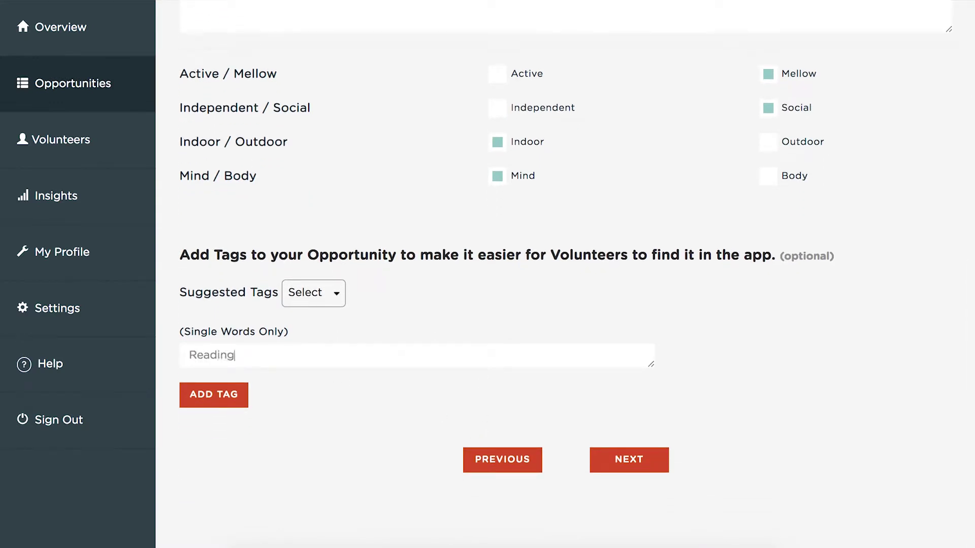
{"action": "left_click", "coordinate": [227, 401]}
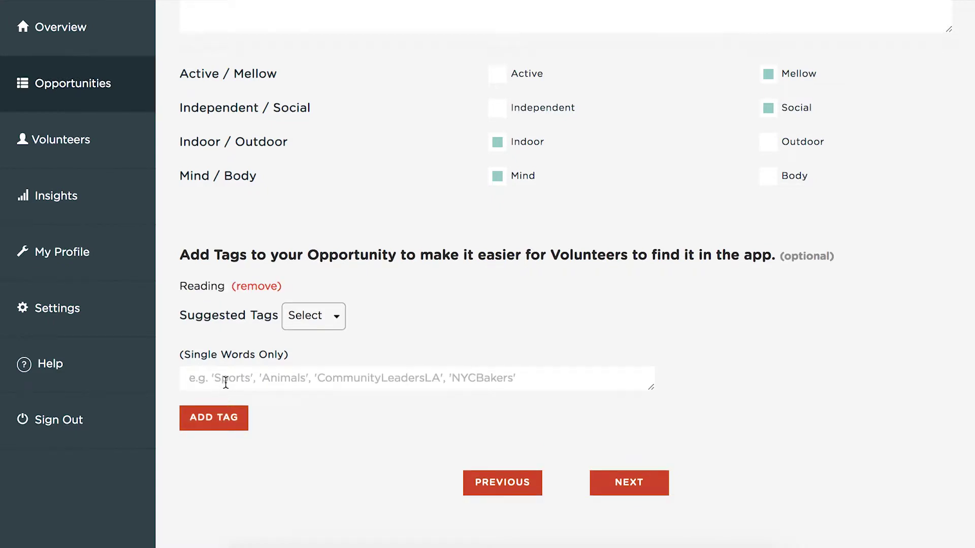
{"action": "left_click", "coordinate": [226, 383]}
{"action": "type", "text": "Children"}
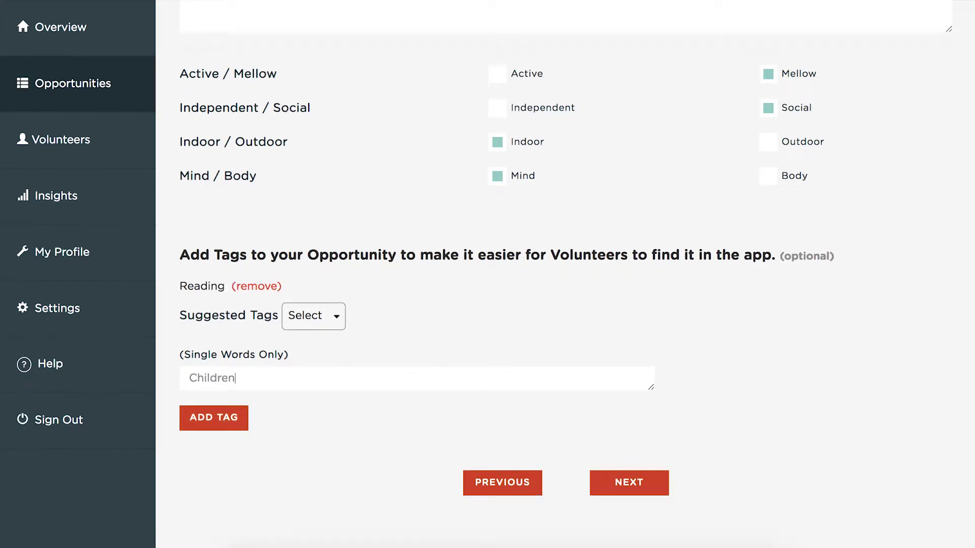
{"action": "left_click", "coordinate": [234, 426]}
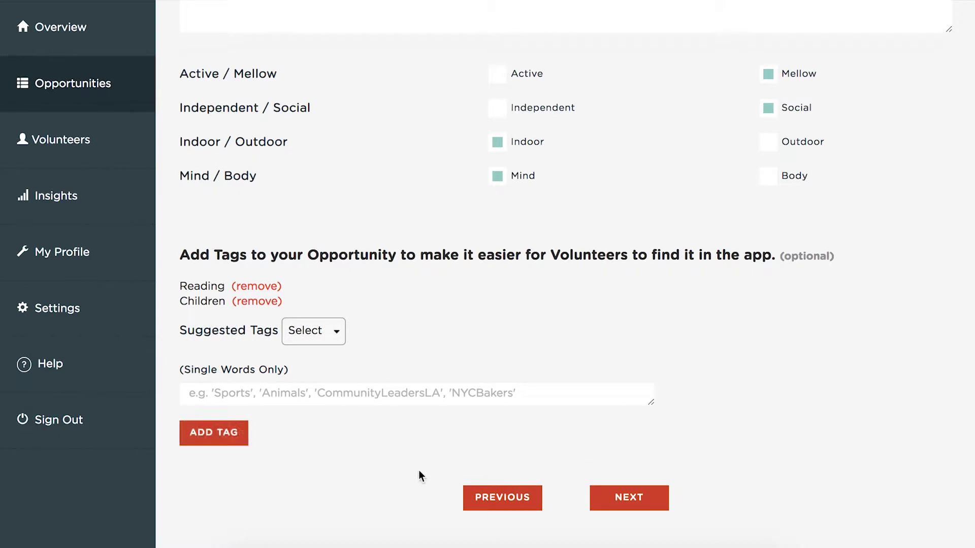
{"action": "left_click", "coordinate": [651, 506]}
Enter the opportunity's street address using the suggested match and add "LA Library" as the additional address info.
{"action": "type", "text": "123 main"}
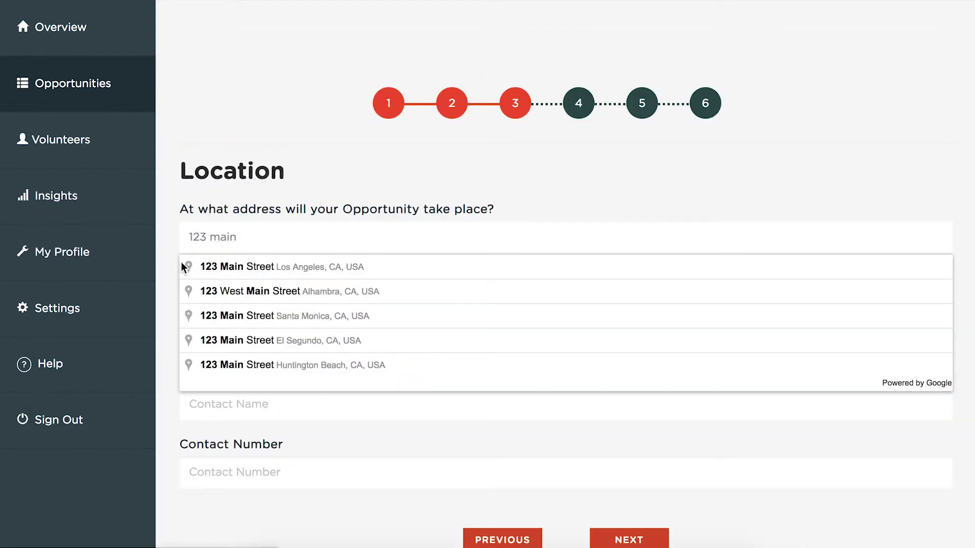
{"action": "left_click", "coordinate": [208, 270]}
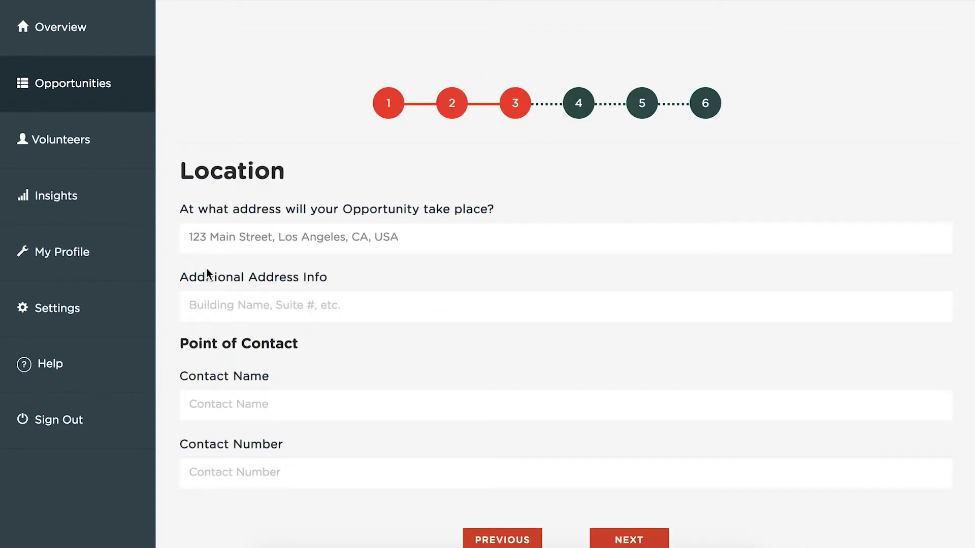
{"action": "type", "text": "LA Library"}
Fill in the point of contact's name and phone number and continue to the time settings.
{"action": "left_click", "coordinate": [249, 405]}
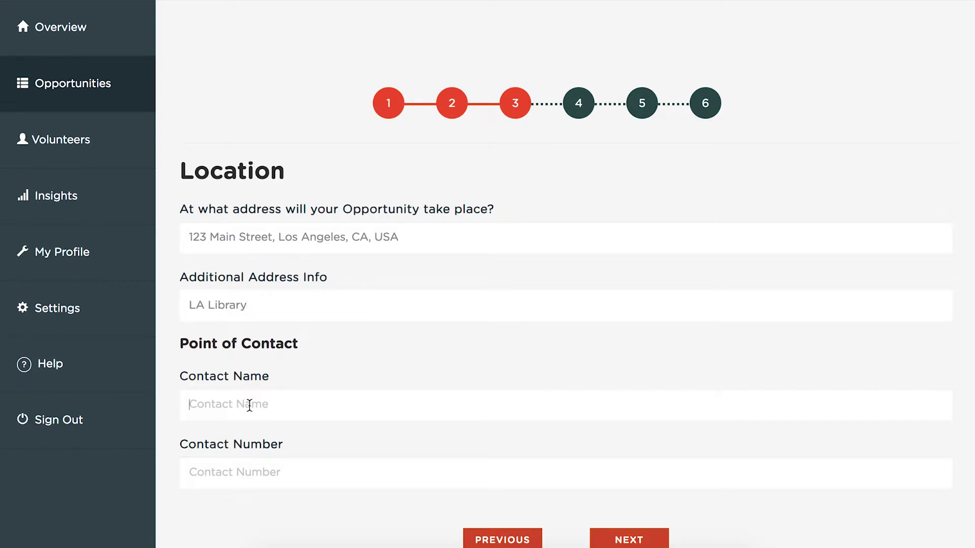
{"action": "type", "text": "Hallie U"}
{"action": "left_click", "coordinate": [252, 468]}
{"action": "type", "text": "123-456-7890"}
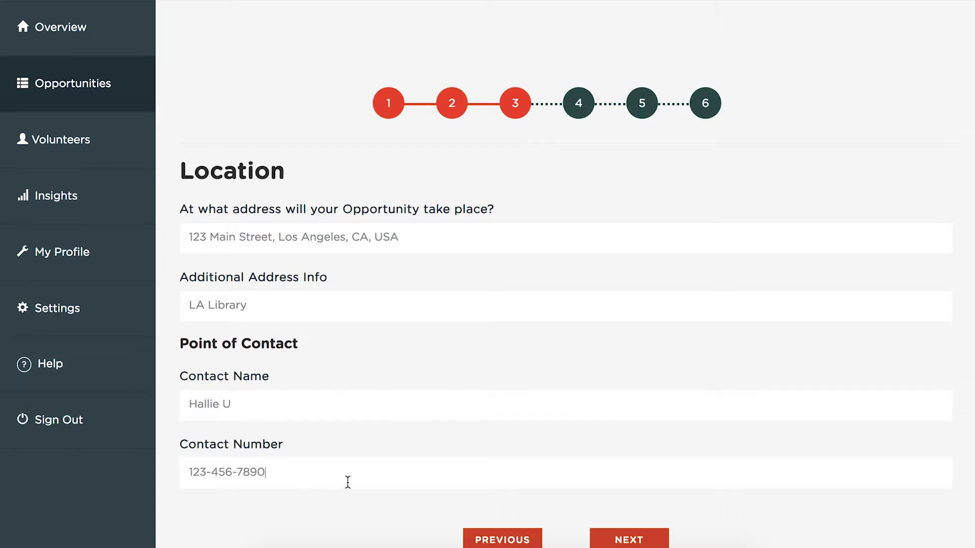
{"action": "scroll", "coordinate": [347, 481], "scroll_direction": "down", "scroll_amount": 3}
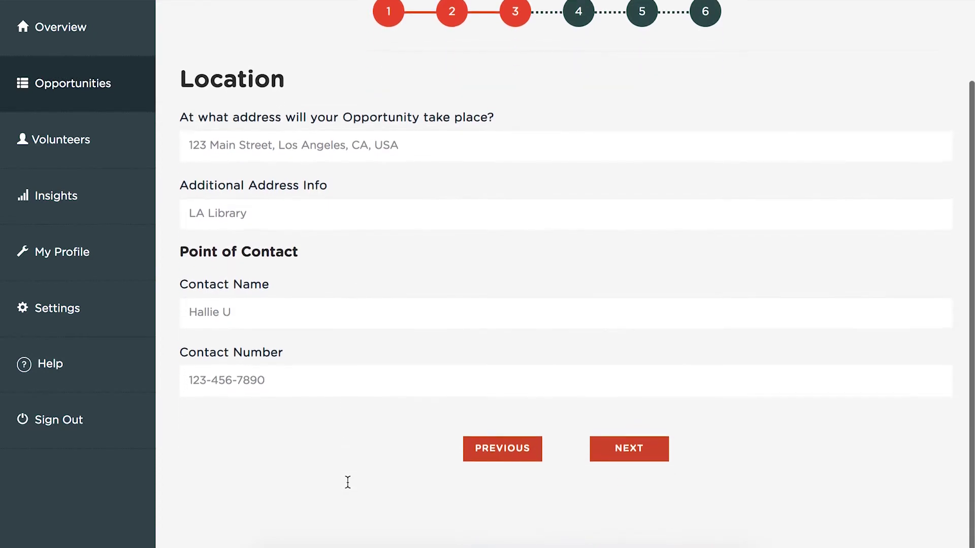
{"action": "left_click", "coordinate": [625, 450]}
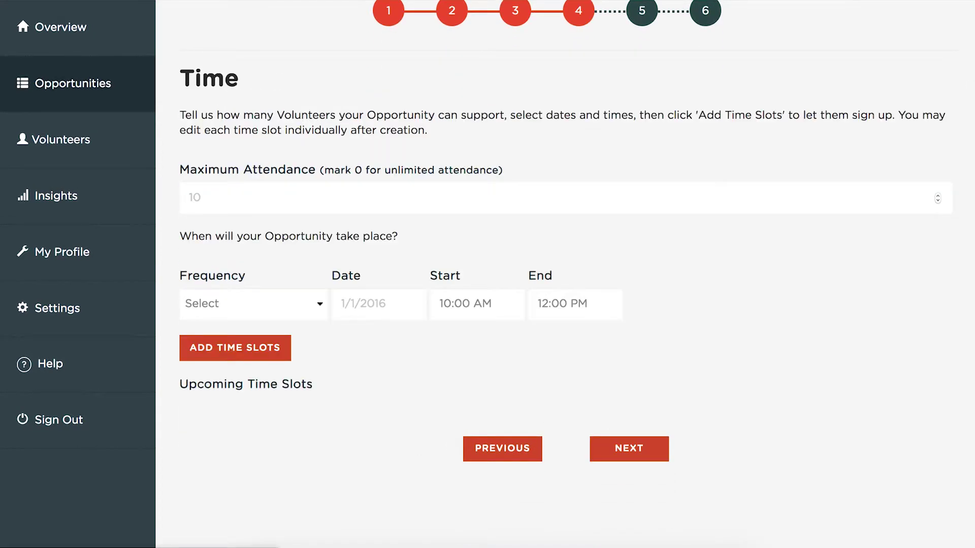
Set the maximum attendance to 5, with a monthly frequency starting on 12/05/2018.
{"action": "left_click", "coordinate": [310, 305]}
{"action": "left_click", "coordinate": [293, 349]}
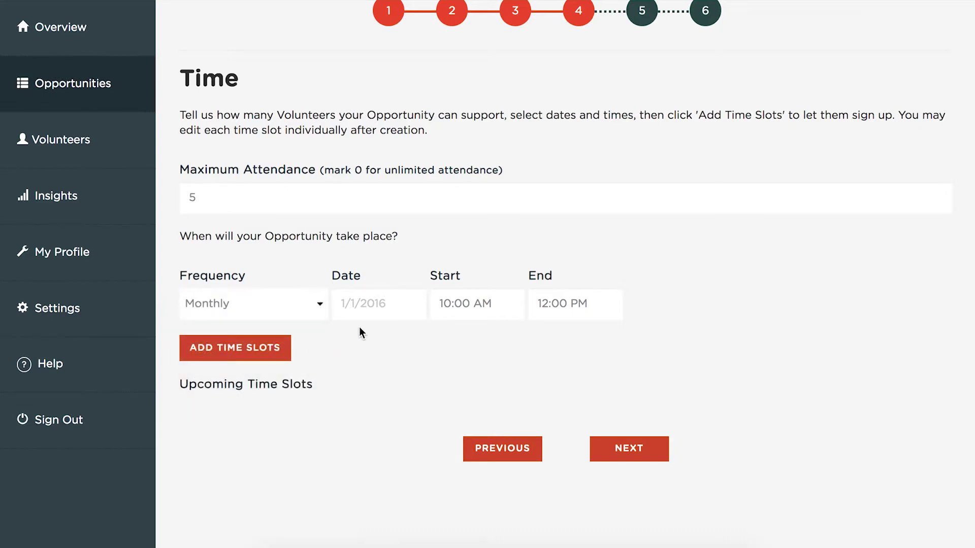
{"action": "left_click", "coordinate": [378, 311]}
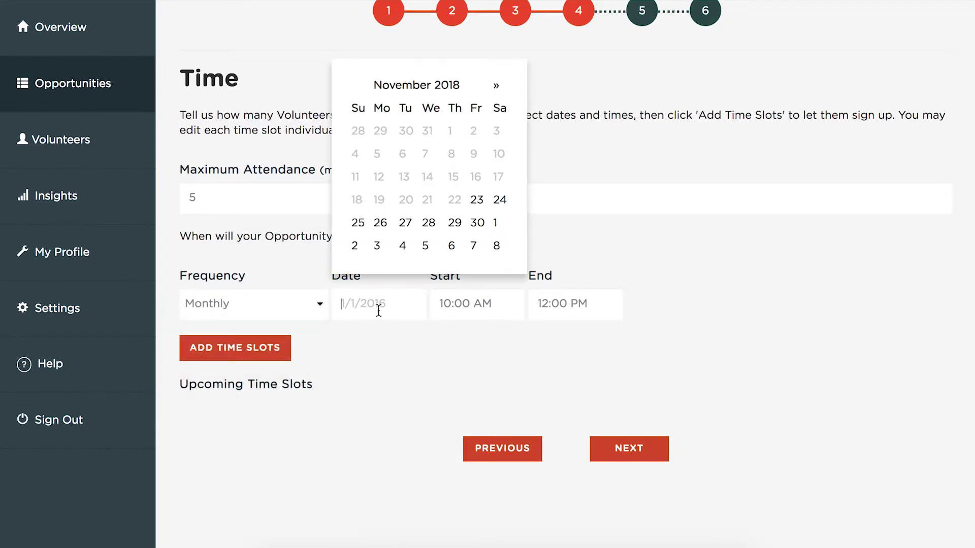
{"action": "left_click", "coordinate": [424, 249]}
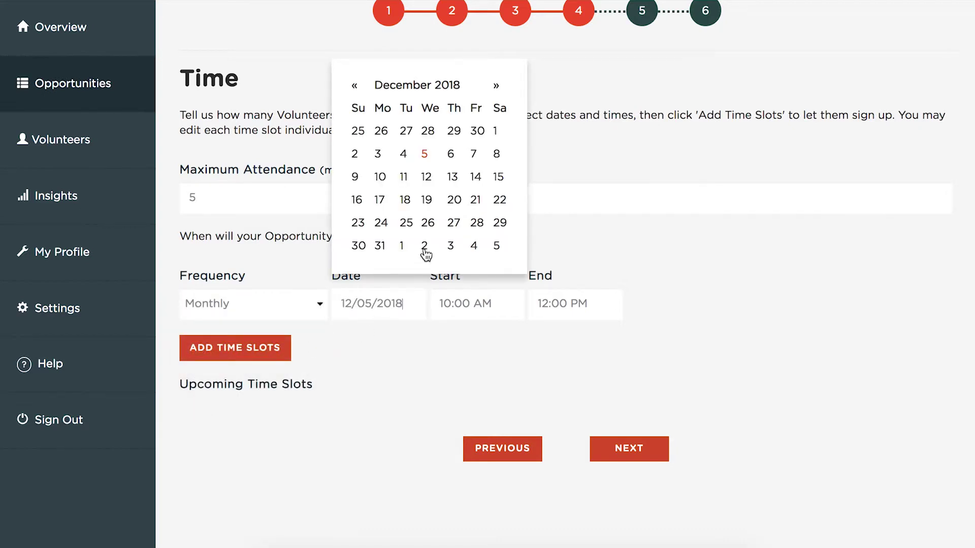
{"action": "left_click", "coordinate": [467, 325]}
Set the start time to 9:00 AM and generate the monthly time slots.
{"action": "left_click_drag", "start_coordinate": [495, 307], "coordinate": [429, 298]}
{"action": "key", "text": "BackSpace"}
{"action": "type", "text": "9:00"}
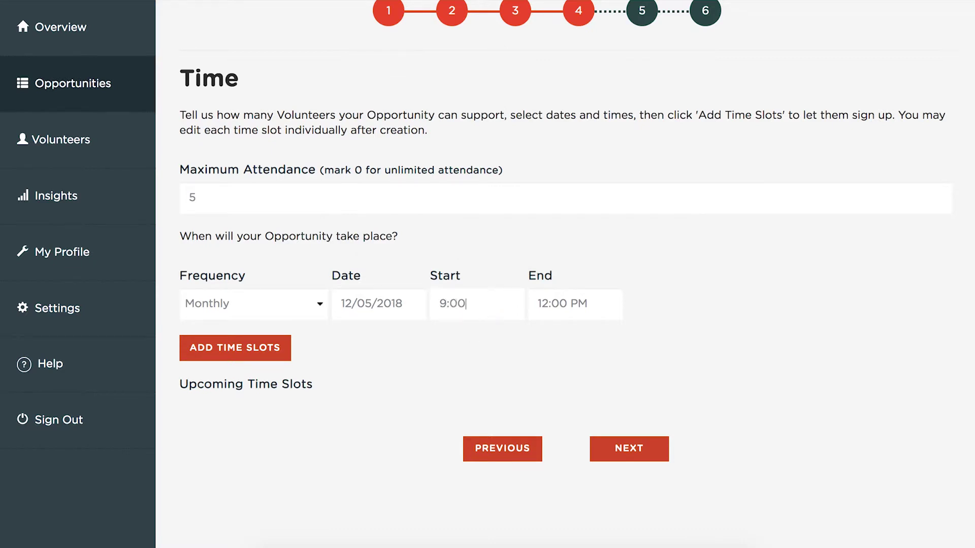
{"action": "type", "text": " AM"}
{"action": "left_click", "coordinate": [264, 351]}
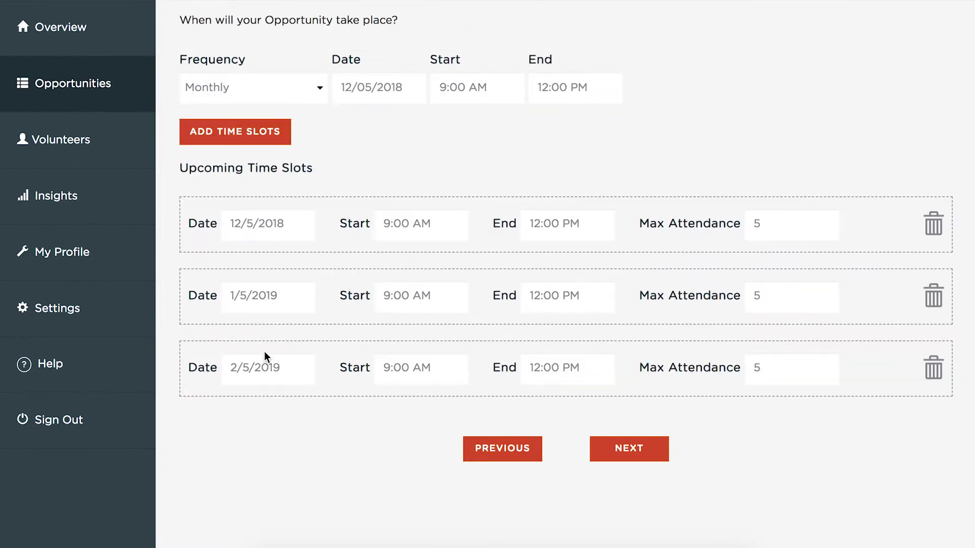
Set the 1/5/2019 slot's max attendance to 10 and the 2/5/2019 slot's start time to 10:00 AM, then continue to the other details.
{"action": "left_click", "coordinate": [763, 299]}
{"action": "key", "text": "BackSpace"}
{"action": "type", "text": "10"}
{"action": "left_click", "coordinate": [390, 368]}
{"action": "key", "text": "BackSpace"}
{"action": "type", "text": "10"}
{"action": "left_click", "coordinate": [625, 448]}
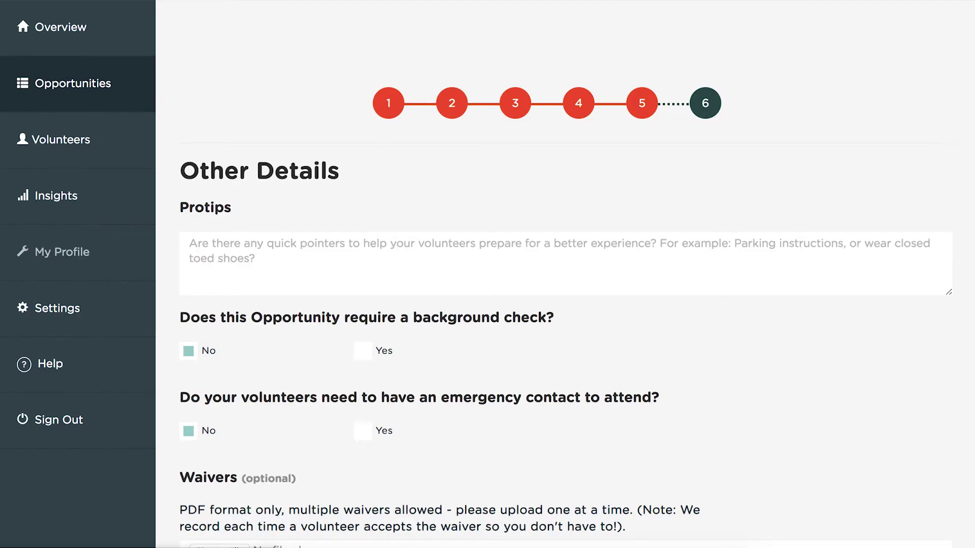
Enter "Library is cold, bring a jacket!" as the protip for volunteers.
{"action": "type", "text": "Lib"}
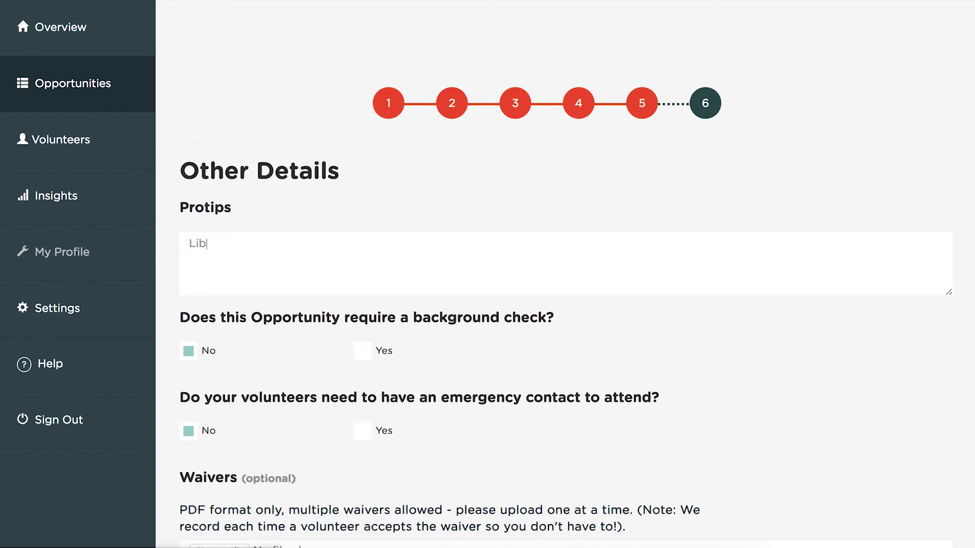
{"action": "type", "text": "rary is cold, bring a jacket!"}
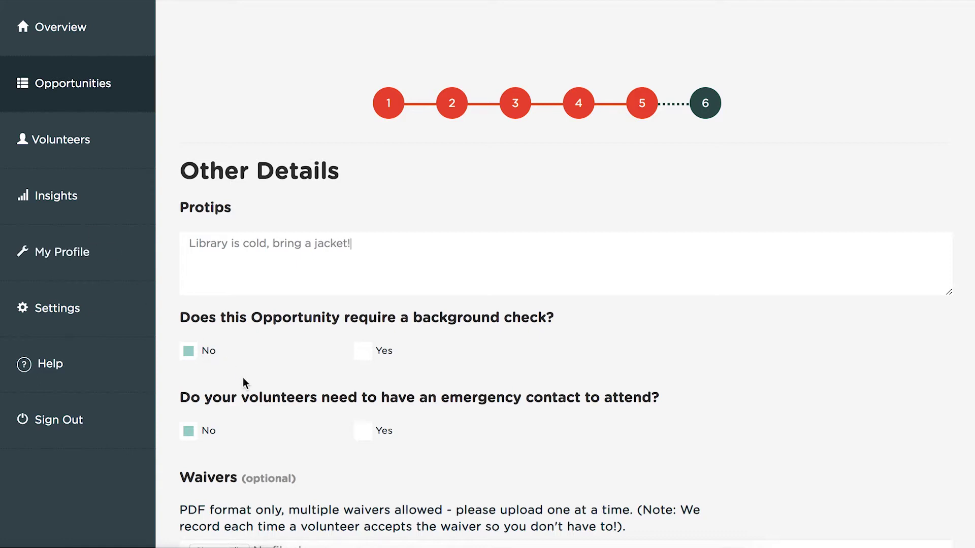
Review the background check, emergency contact, waiver upload and guardian consent options, checking the waiver file chooser without picking a file.
{"action": "scroll", "coordinate": [235, 395], "scroll_direction": "down", "scroll_amount": 3}
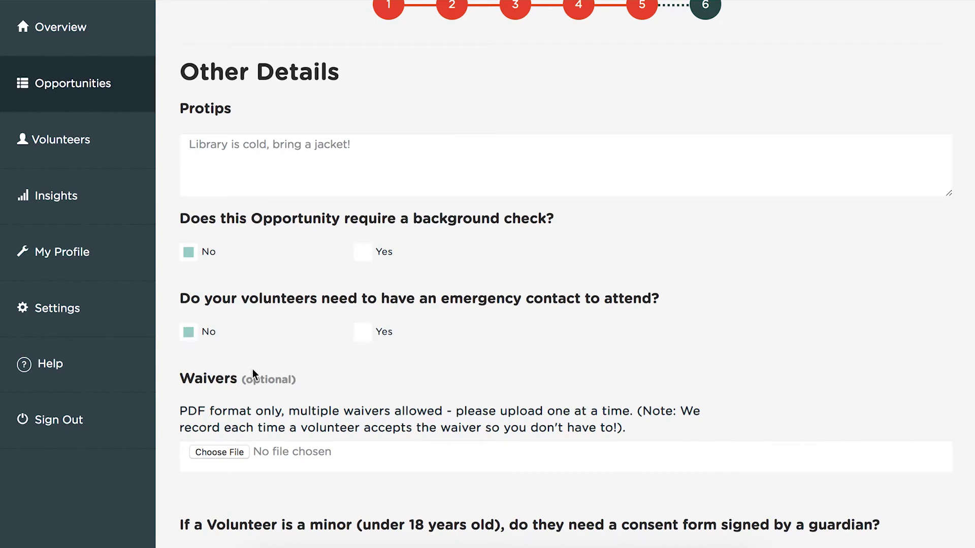
{"action": "scroll", "coordinate": [252, 373], "scroll_direction": "down", "scroll_amount": 2}
{"action": "scroll", "coordinate": [252, 369], "scroll_direction": "down", "scroll_amount": 1}
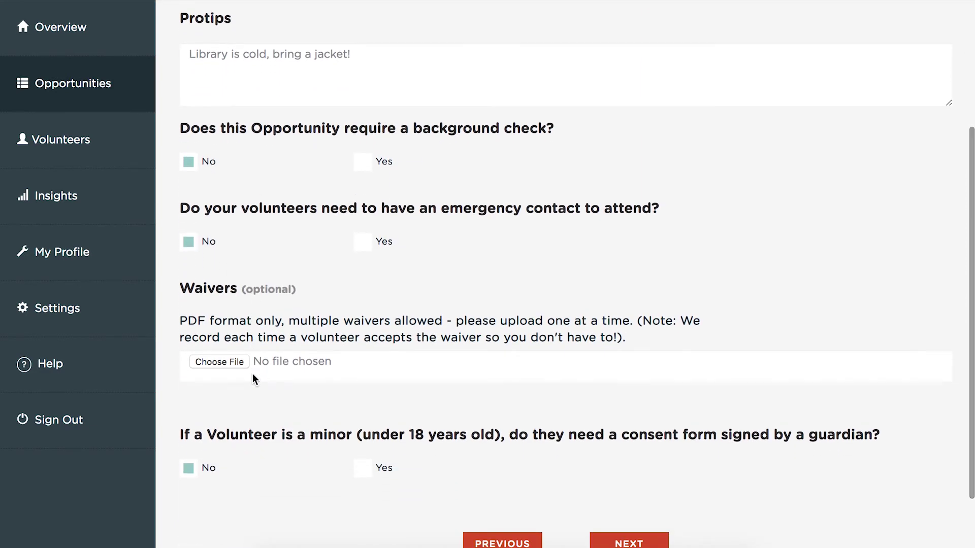
{"action": "left_click", "coordinate": [234, 364]}
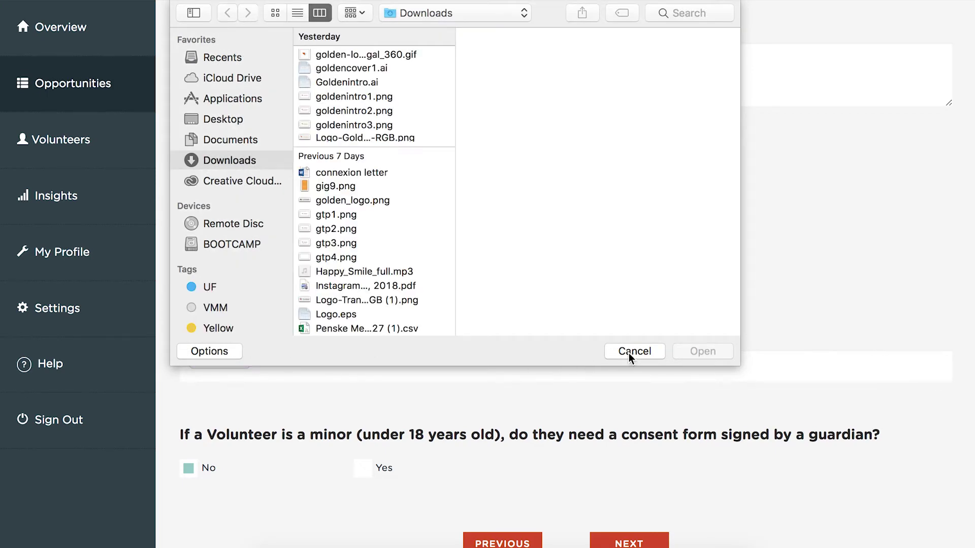
{"action": "left_click", "coordinate": [628, 352]}
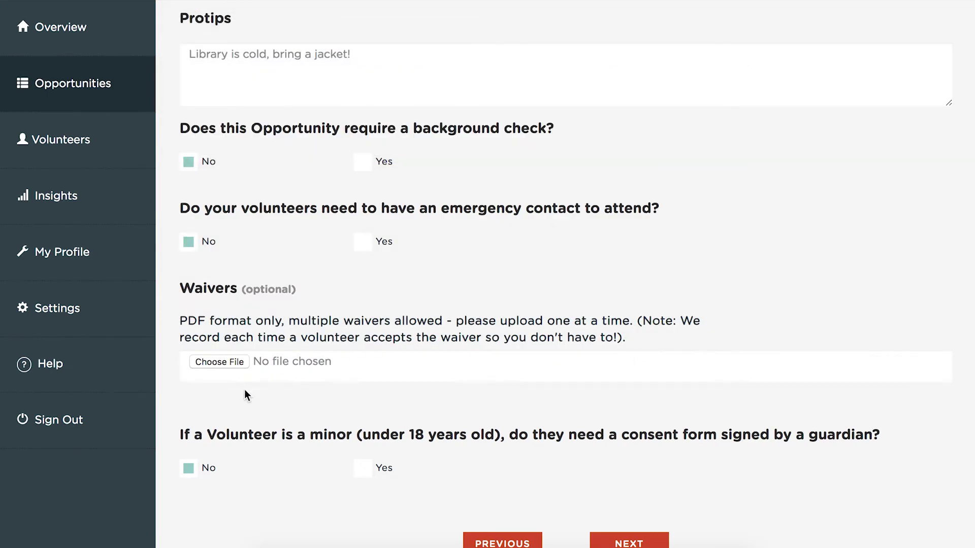
{"action": "scroll", "coordinate": [245, 395], "scroll_direction": "down", "scroll_amount": 2}
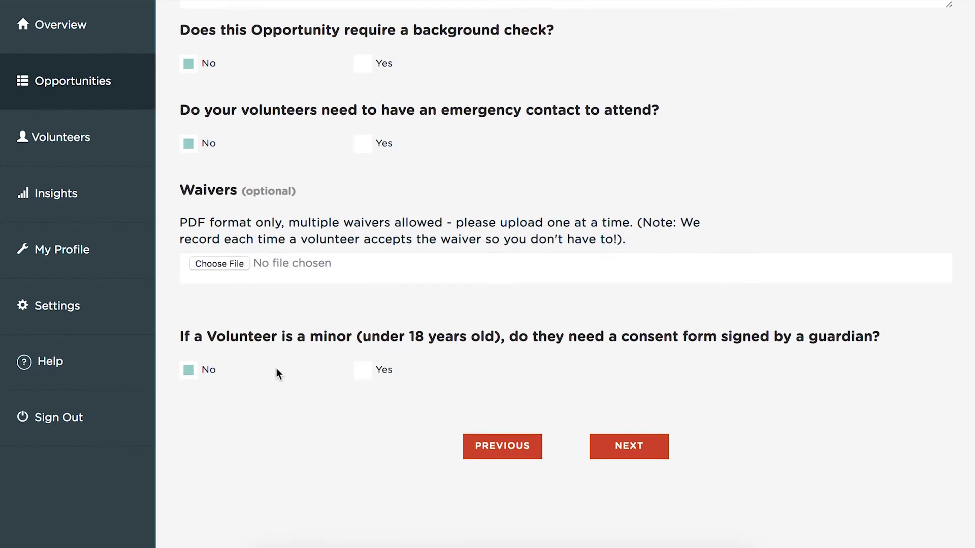
Continue to the opportunity's images and upload homeworkclub-500.jpg from the Downloads folder.
{"action": "left_click", "coordinate": [622, 453]}
{"action": "left_click", "coordinate": [243, 274]}
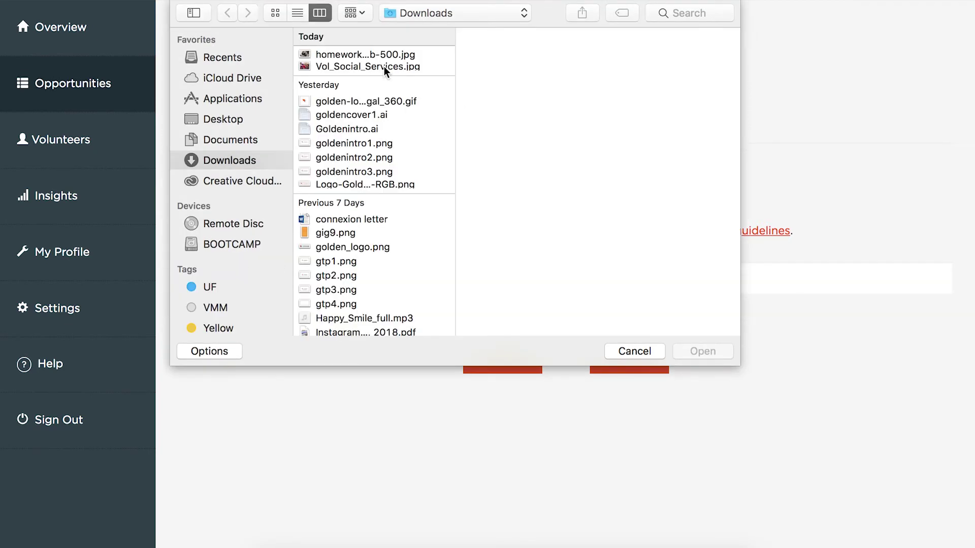
{"action": "left_click", "coordinate": [389, 53]}
{"action": "left_click", "coordinate": [702, 352]}
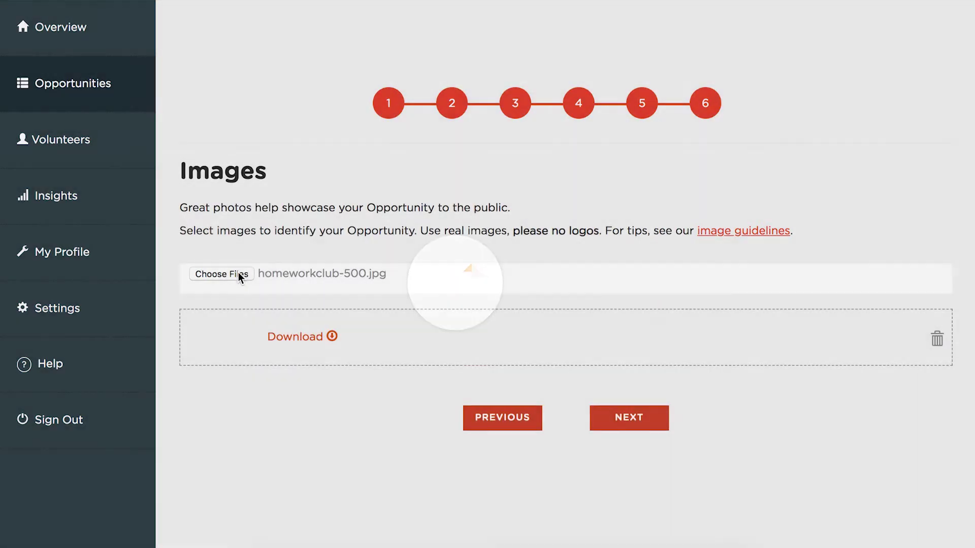
Upload Vol_Social_Services.jpg as a second opportunity image and continue to the listing preview.
{"action": "left_click", "coordinate": [239, 273]}
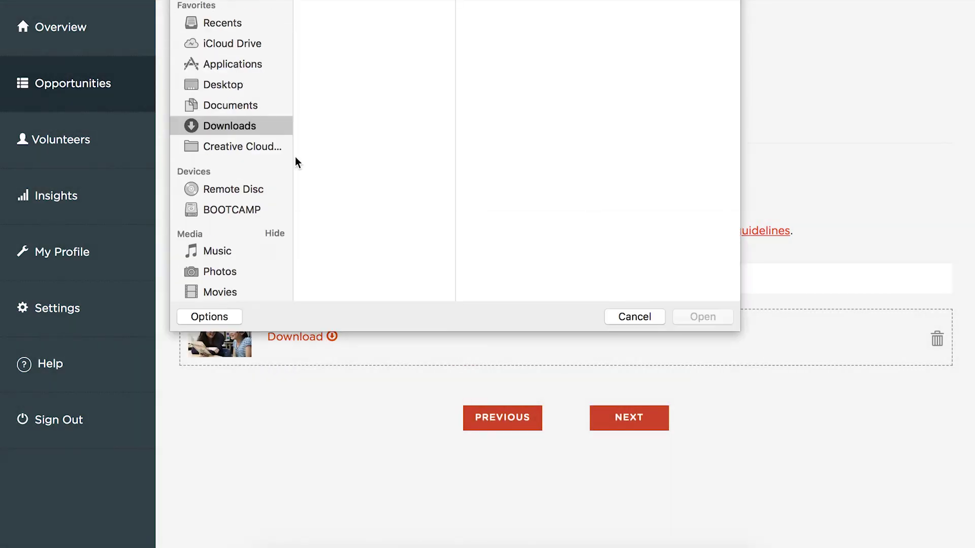
{"action": "left_click", "coordinate": [331, 66]}
{"action": "left_click", "coordinate": [708, 348]}
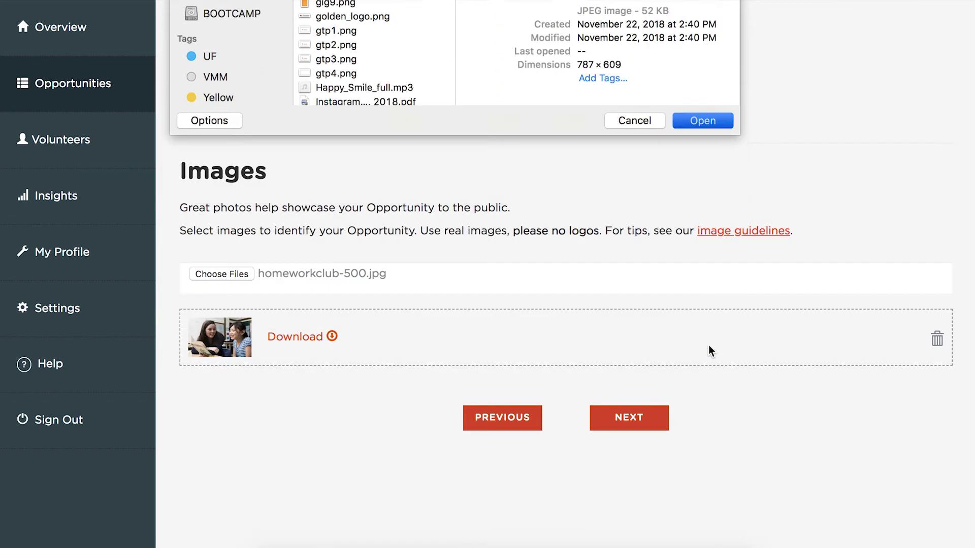
{"action": "scroll", "coordinate": [709, 351], "scroll_direction": "down", "scroll_amount": 2}
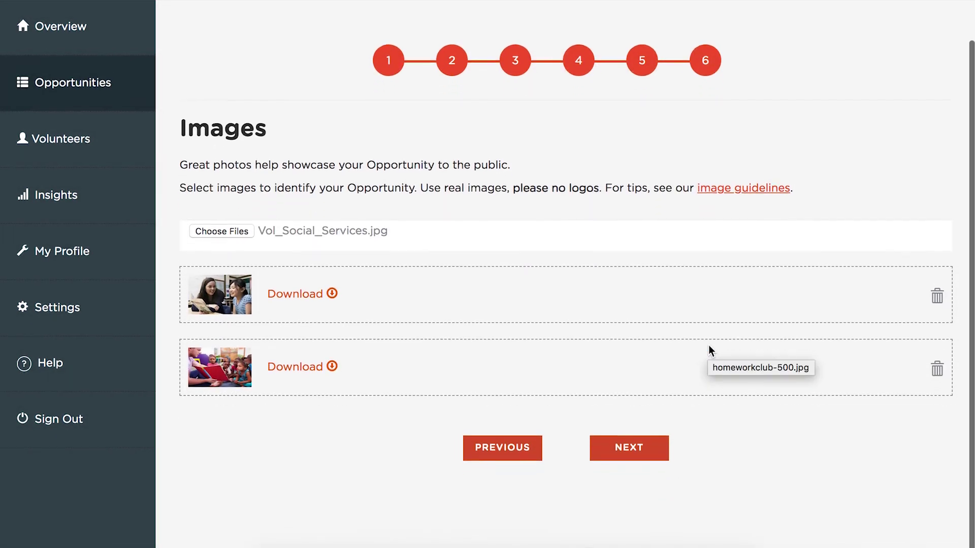
{"action": "left_click", "coordinate": [644, 452]}
Review the whole mobile app preview of the opportunity listing and submit the opportunity.
{"action": "scroll", "coordinate": [644, 450], "scroll_direction": "up", "scroll_amount": 2}
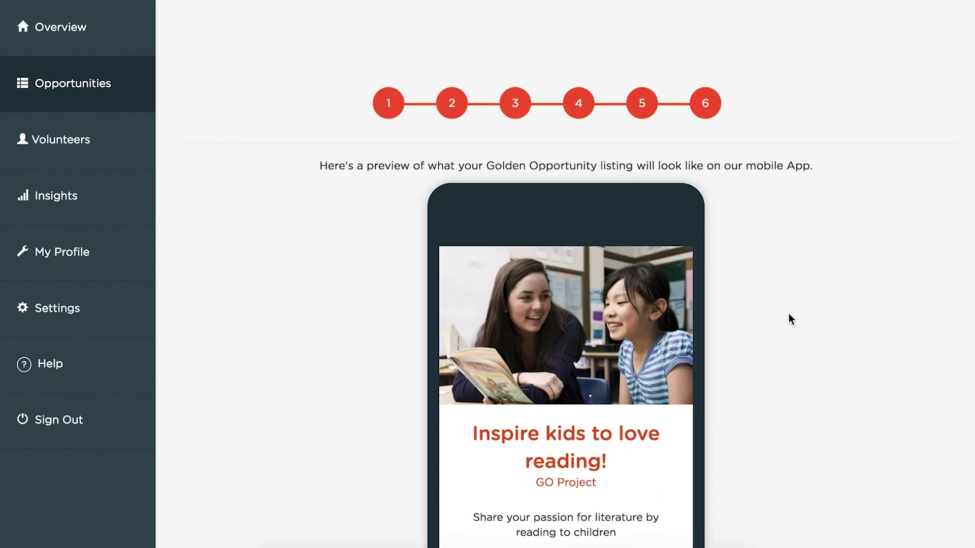
{"action": "scroll", "coordinate": [790, 319], "scroll_direction": "down", "scroll_amount": 5}
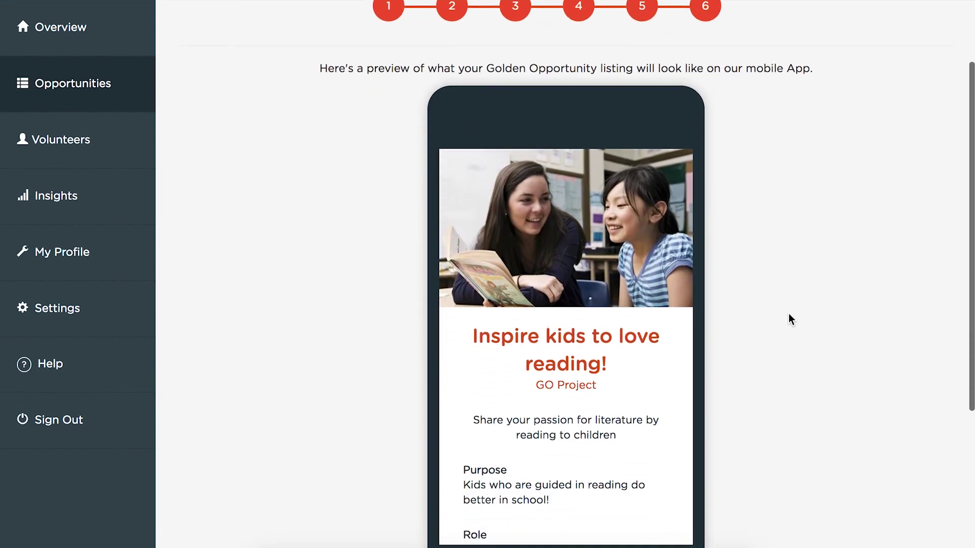
{"action": "scroll", "coordinate": [789, 319], "scroll_direction": "down", "scroll_amount": 1}
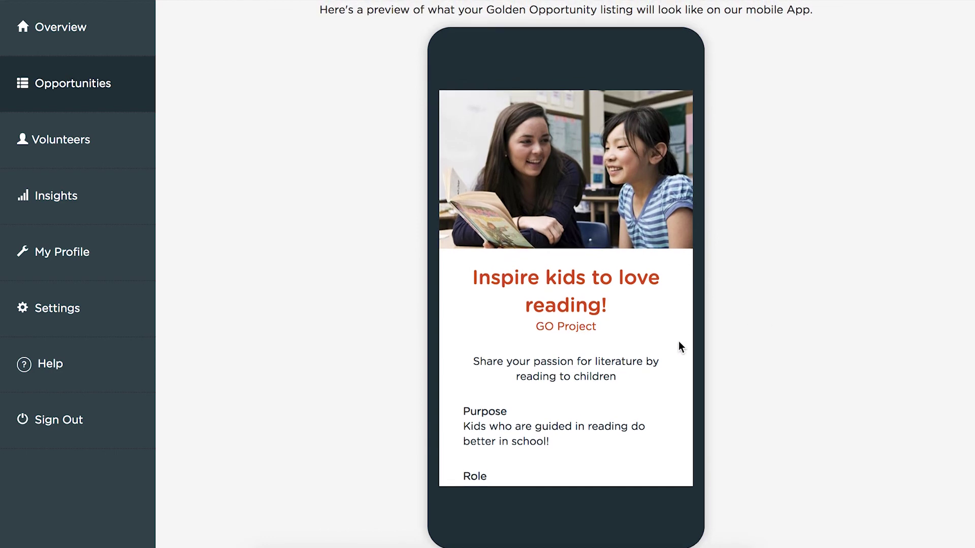
{"action": "scroll", "coordinate": [650, 345], "scroll_direction": "down", "scroll_amount": 5}
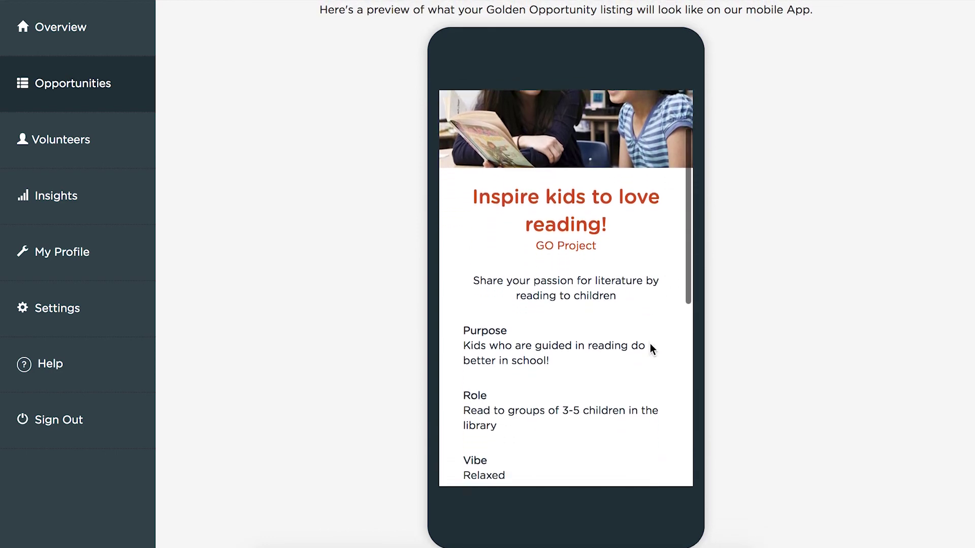
{"action": "scroll", "coordinate": [650, 344], "scroll_direction": "down", "scroll_amount": 6}
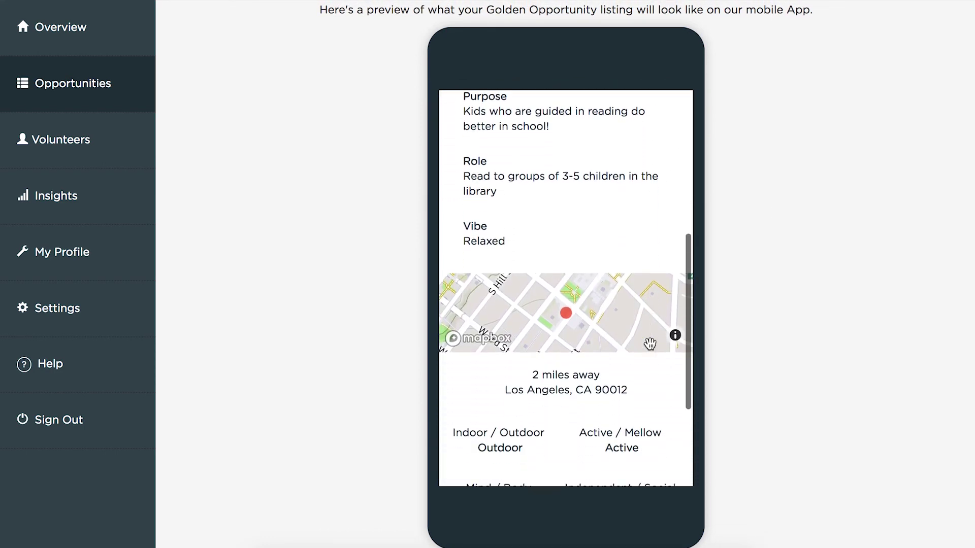
{"action": "scroll", "coordinate": [650, 343], "scroll_direction": "down", "scroll_amount": 3}
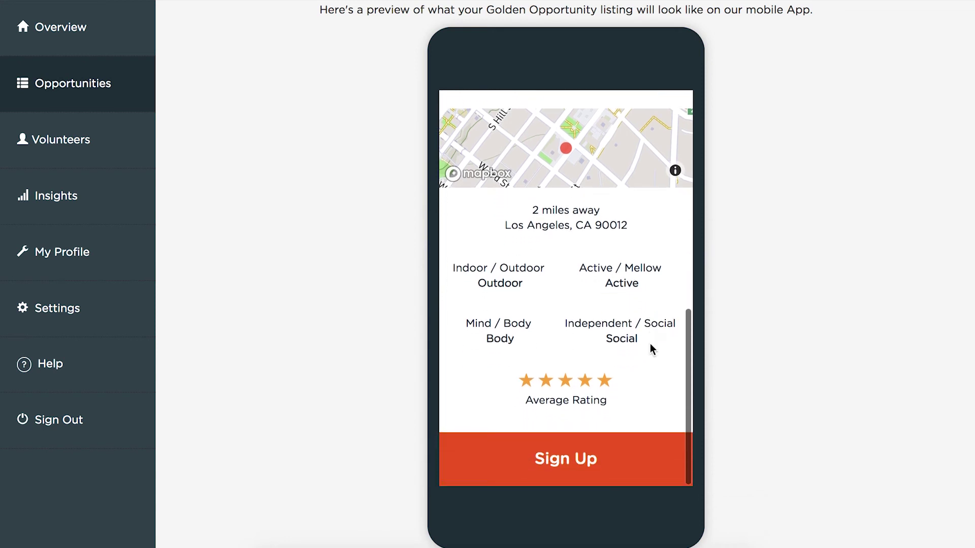
{"action": "scroll", "coordinate": [775, 345], "scroll_direction": "down", "scroll_amount": 4}
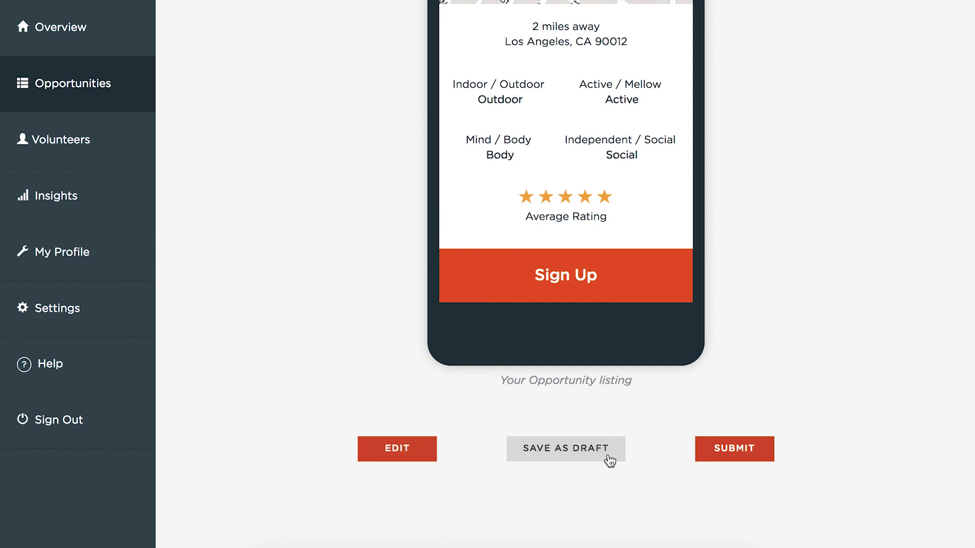
{"action": "left_click", "coordinate": [758, 459]}
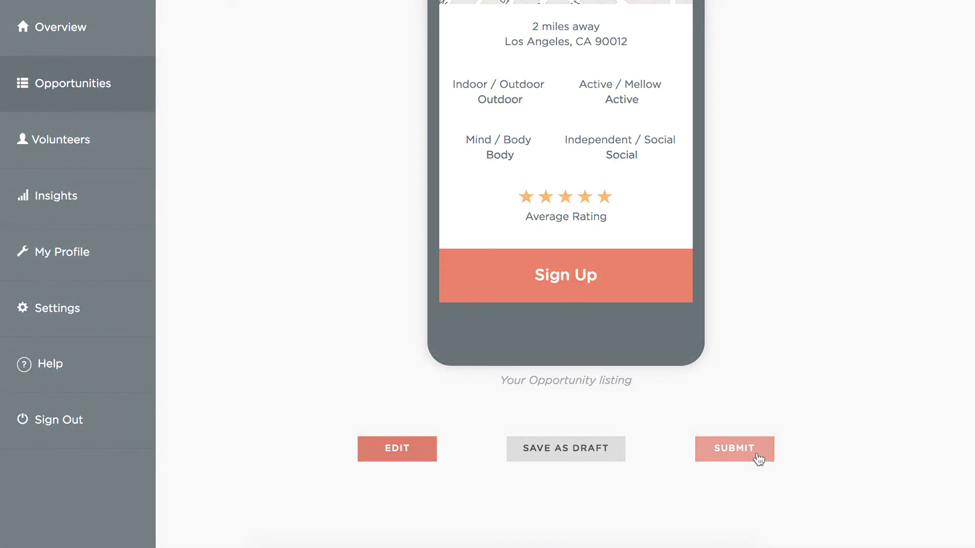